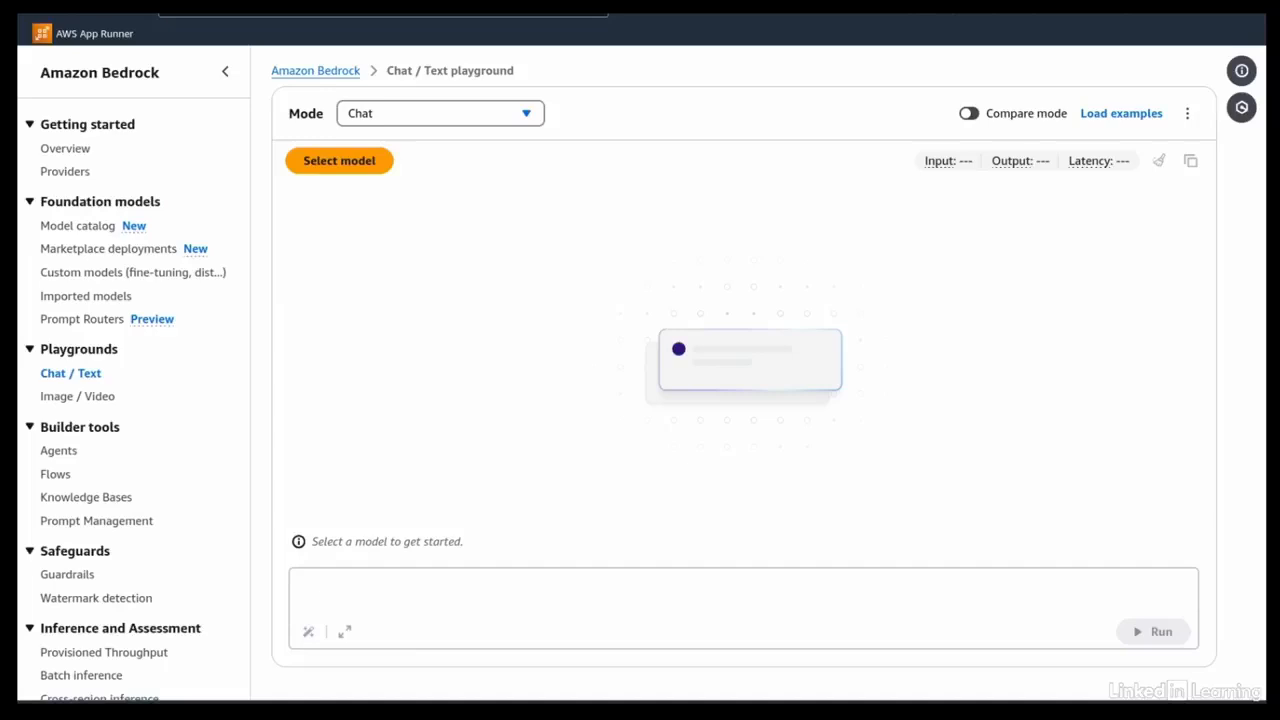
Step: Choose Anthropic's Claude 3.5 Sonnet v2 with the US cross-region inference profile as the playground's chat model
click(329, 162)
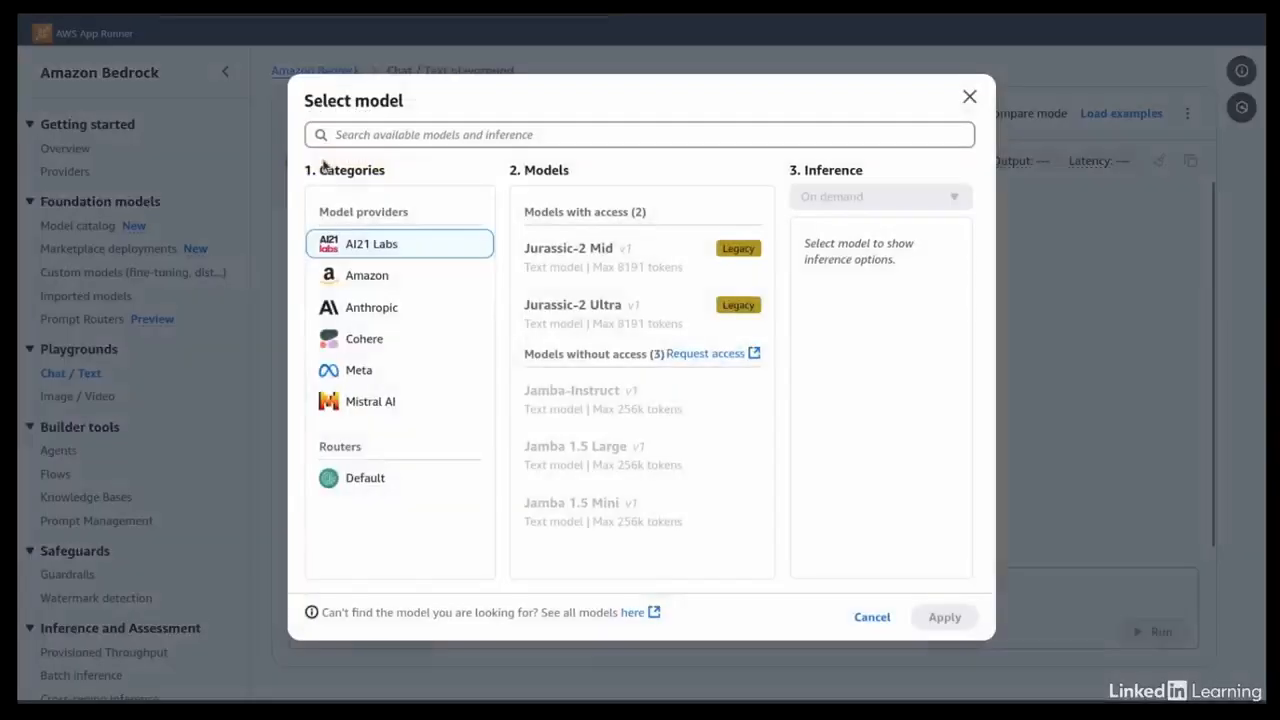
click(351, 314)
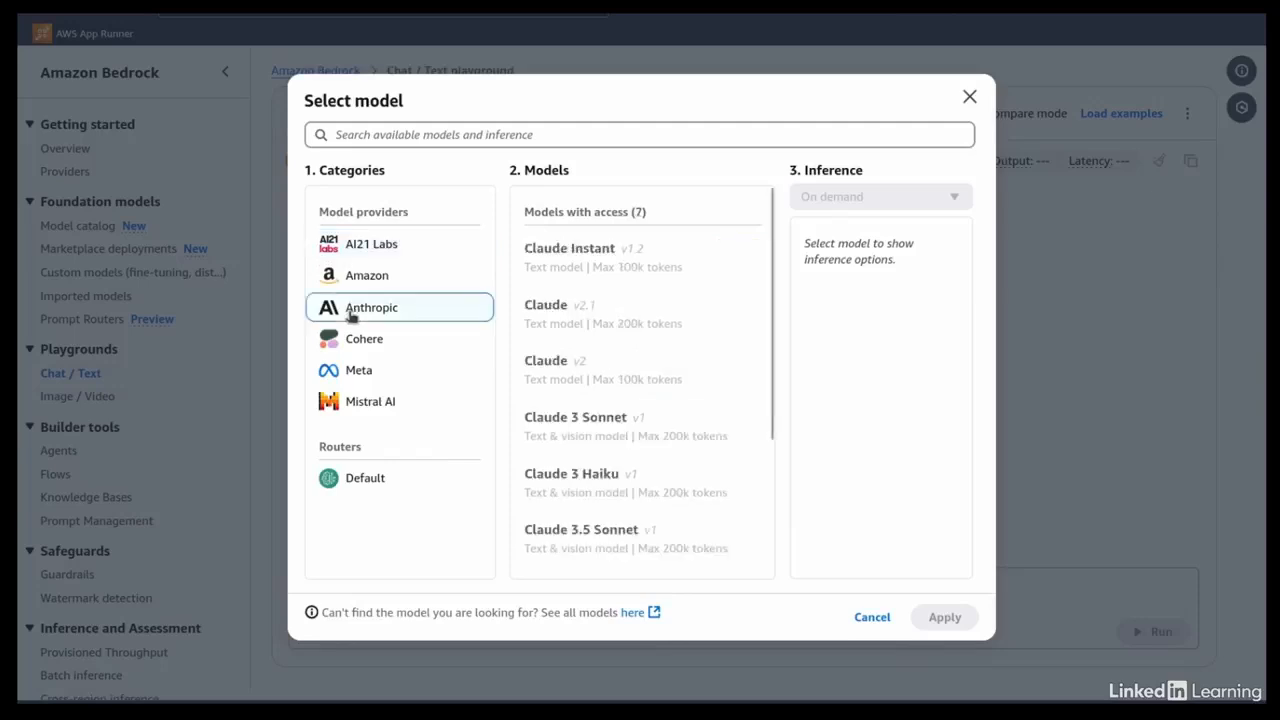
scroll(691, 449, down, 3)
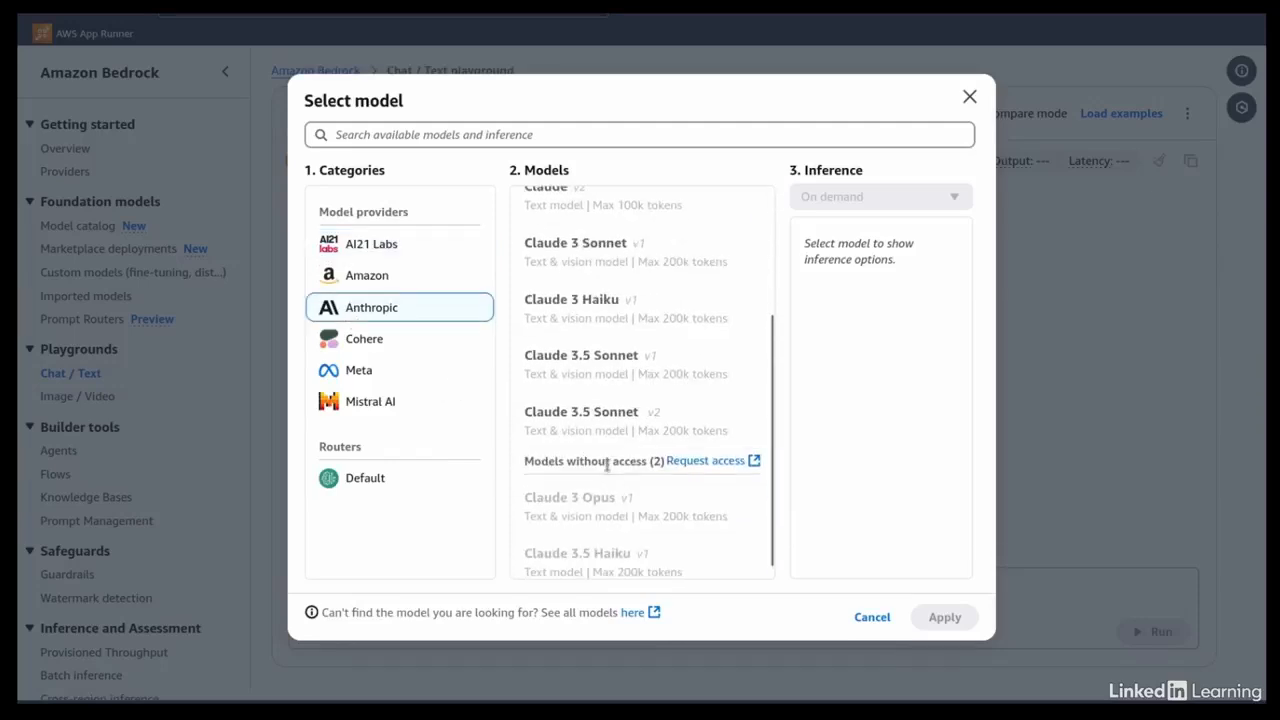
click(568, 418)
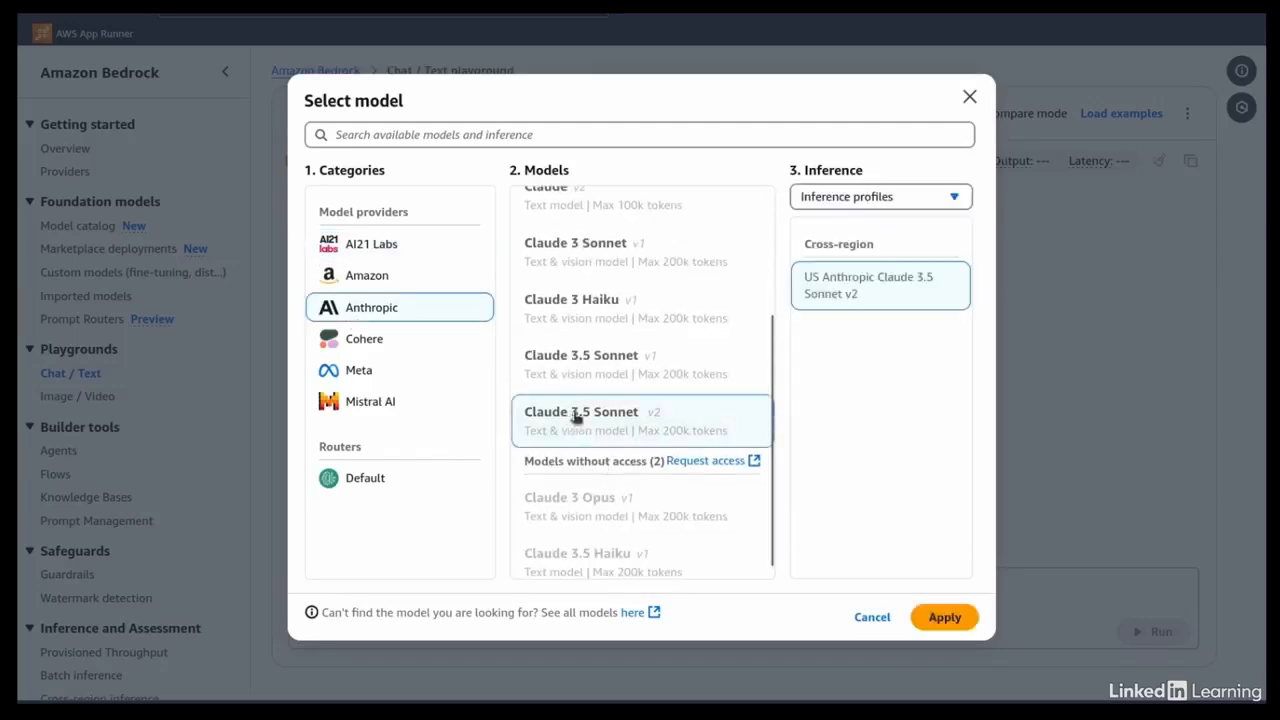
click(942, 619)
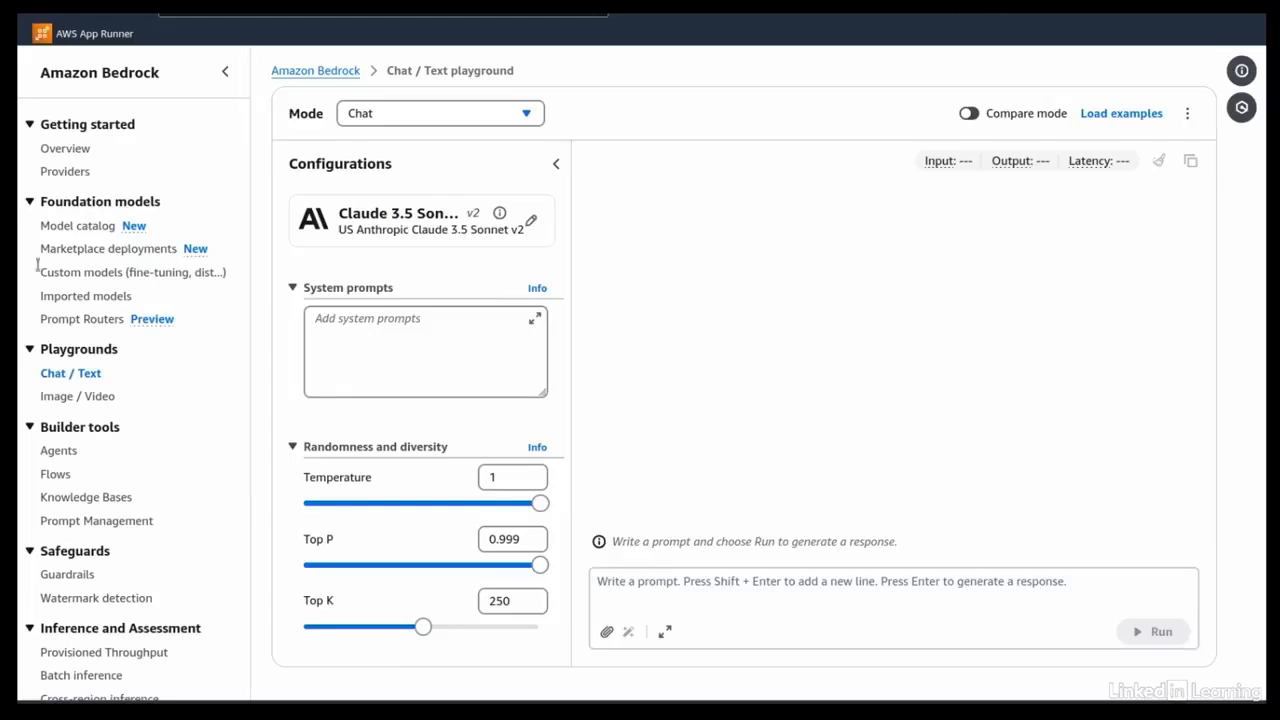
Step: Enlarge the system prompt field and paste in the copied Rust function template with its subtract example
click(400, 344)
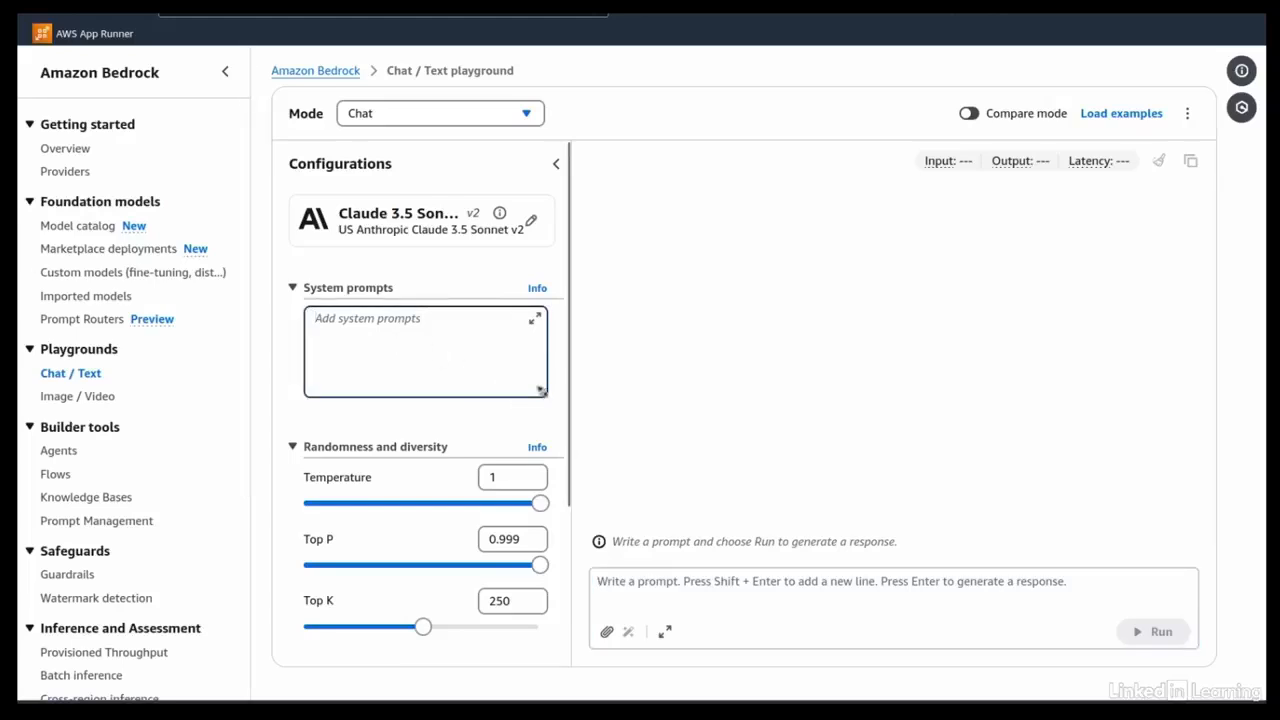
drag(544, 396, 651, 586)
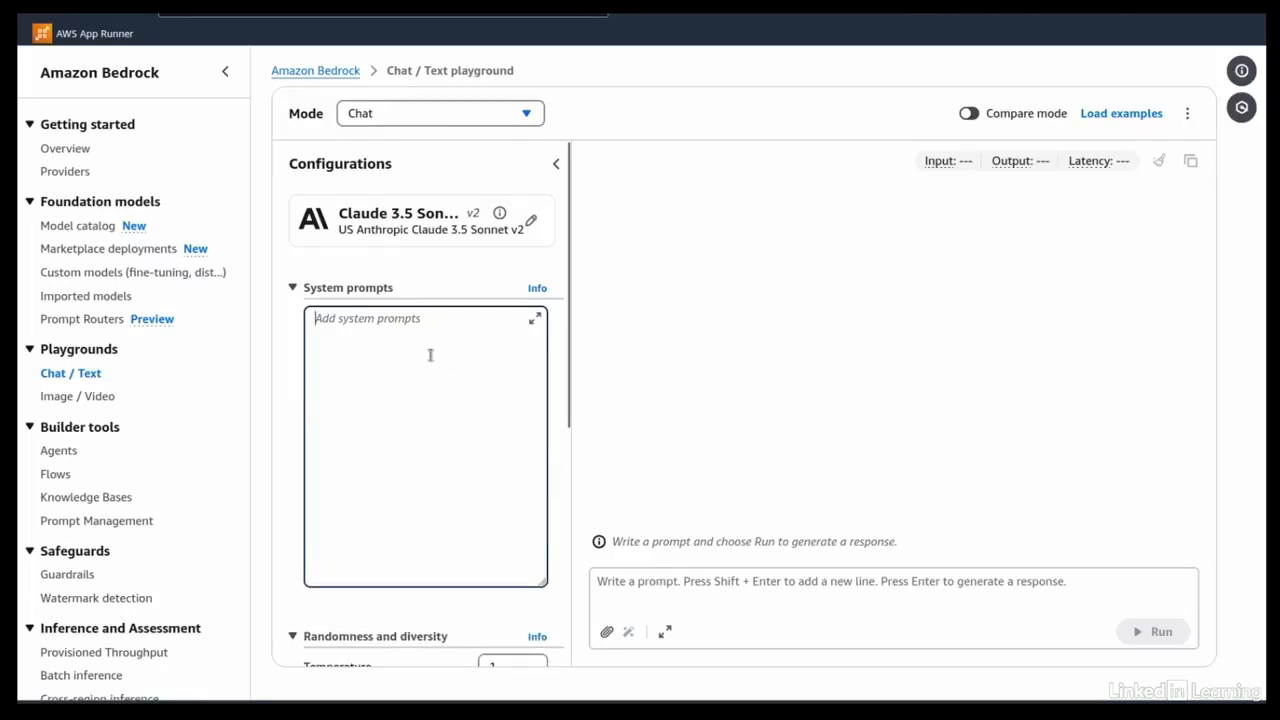
key(ctrl+v)
scroll(444, 392, up, 5)
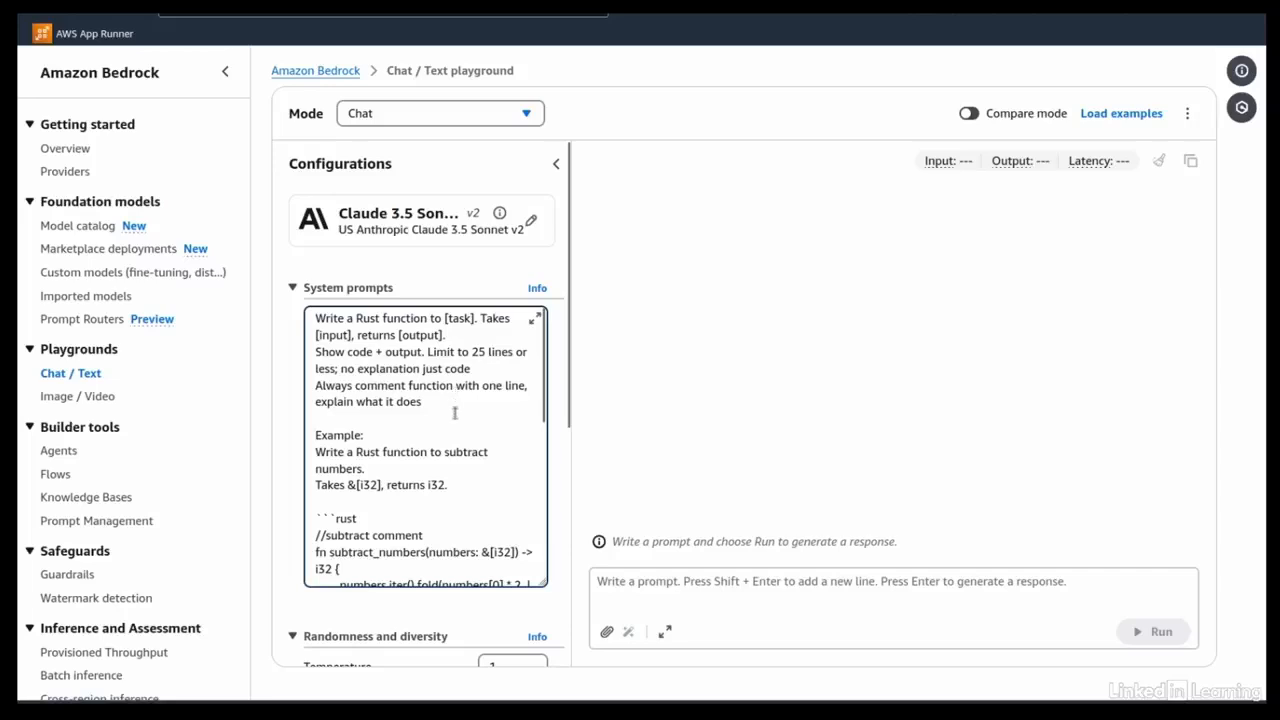
Step: Review the pasted system prompt from its instructions through the Rust subtract example to the console output block
scroll(455, 412, down, 1)
scroll(455, 412, down, 1)
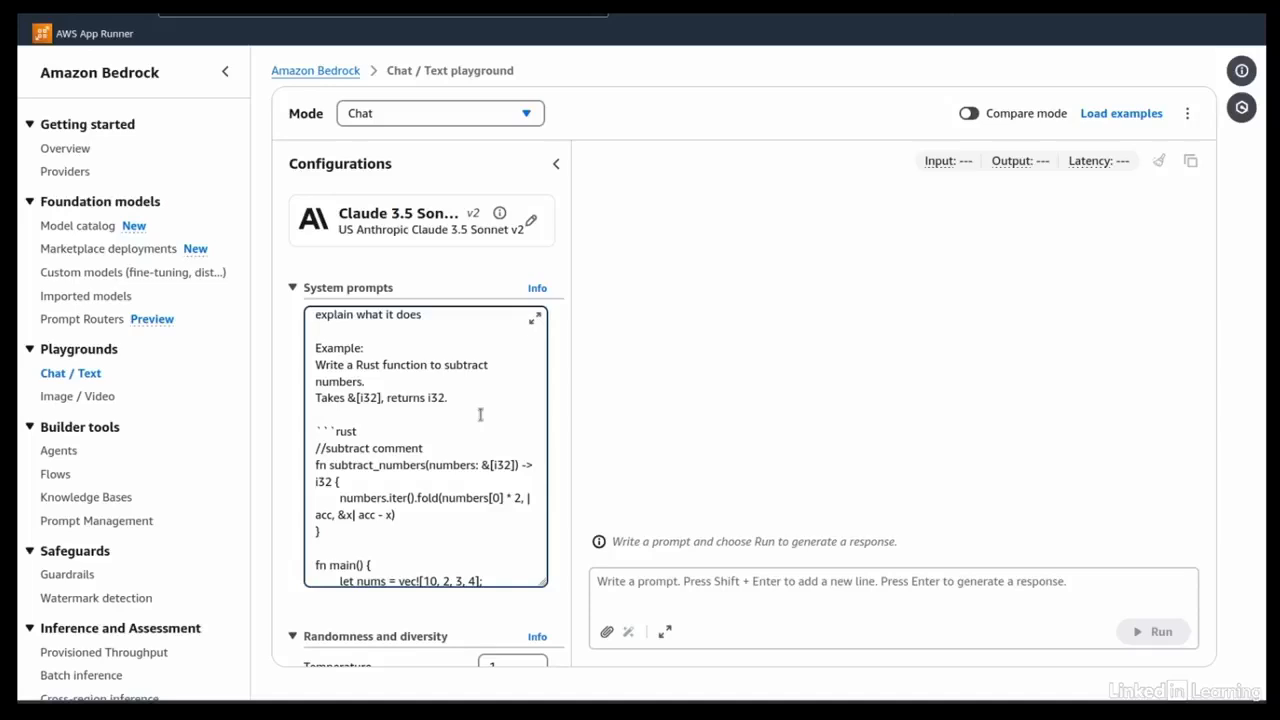
scroll(487, 472, down, 3)
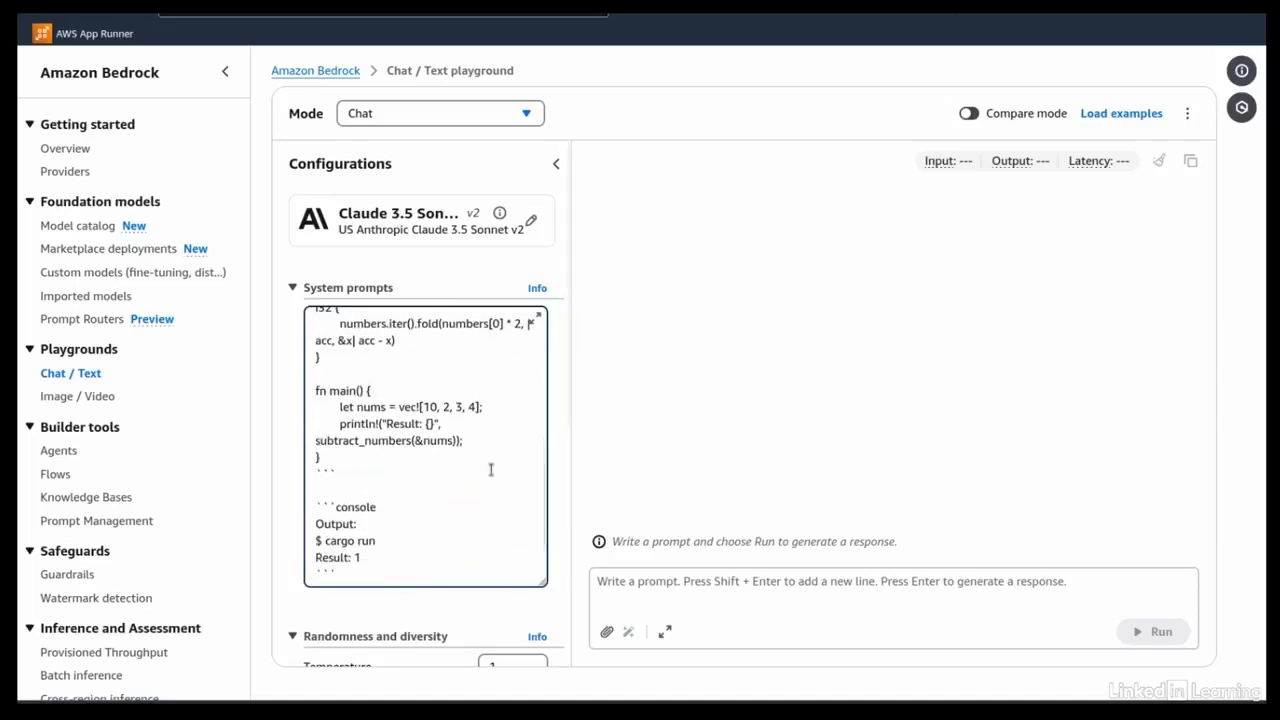
drag(390, 570, 316, 508)
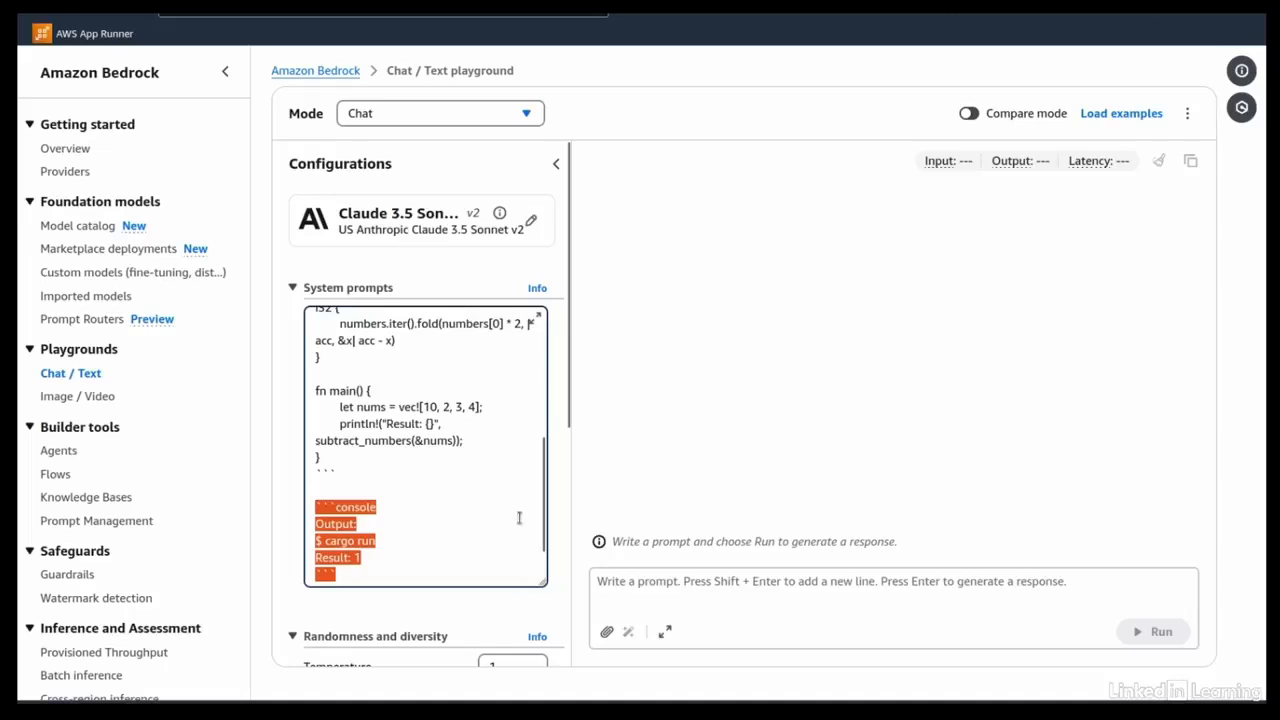
scroll(505, 515, down, 2)
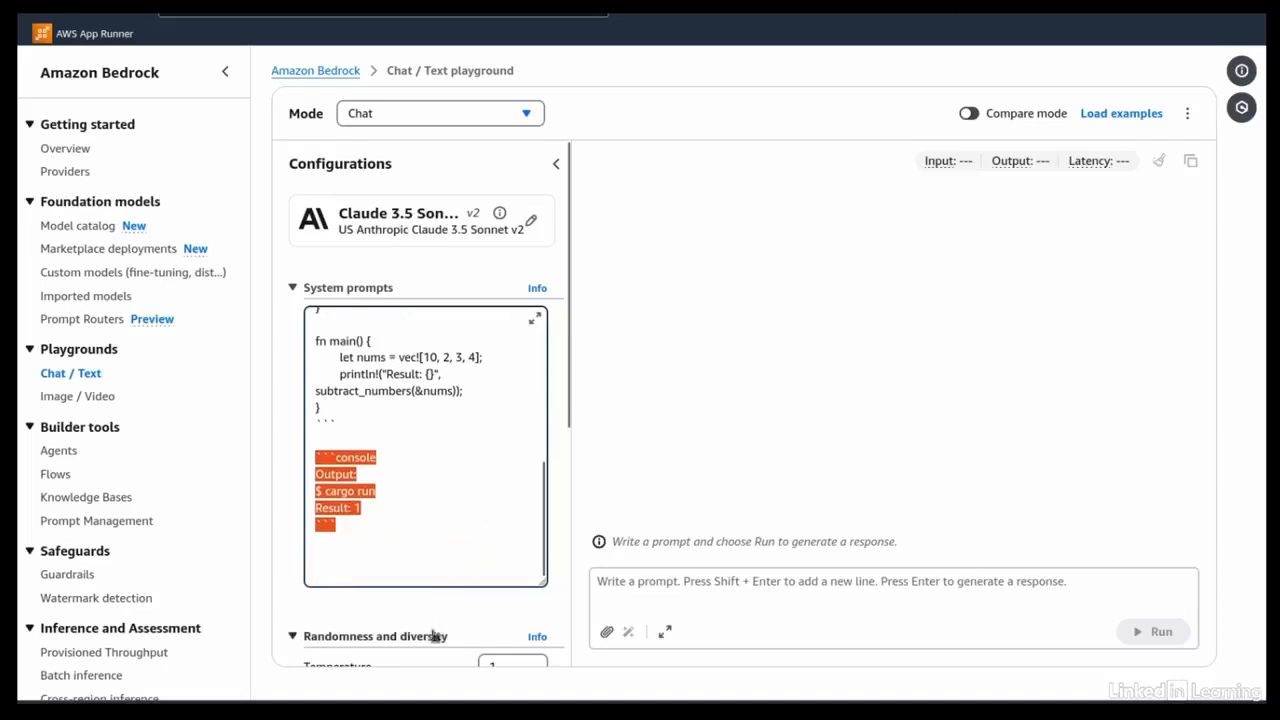
scroll(494, 511, up, 5)
scroll(494, 511, up, 2)
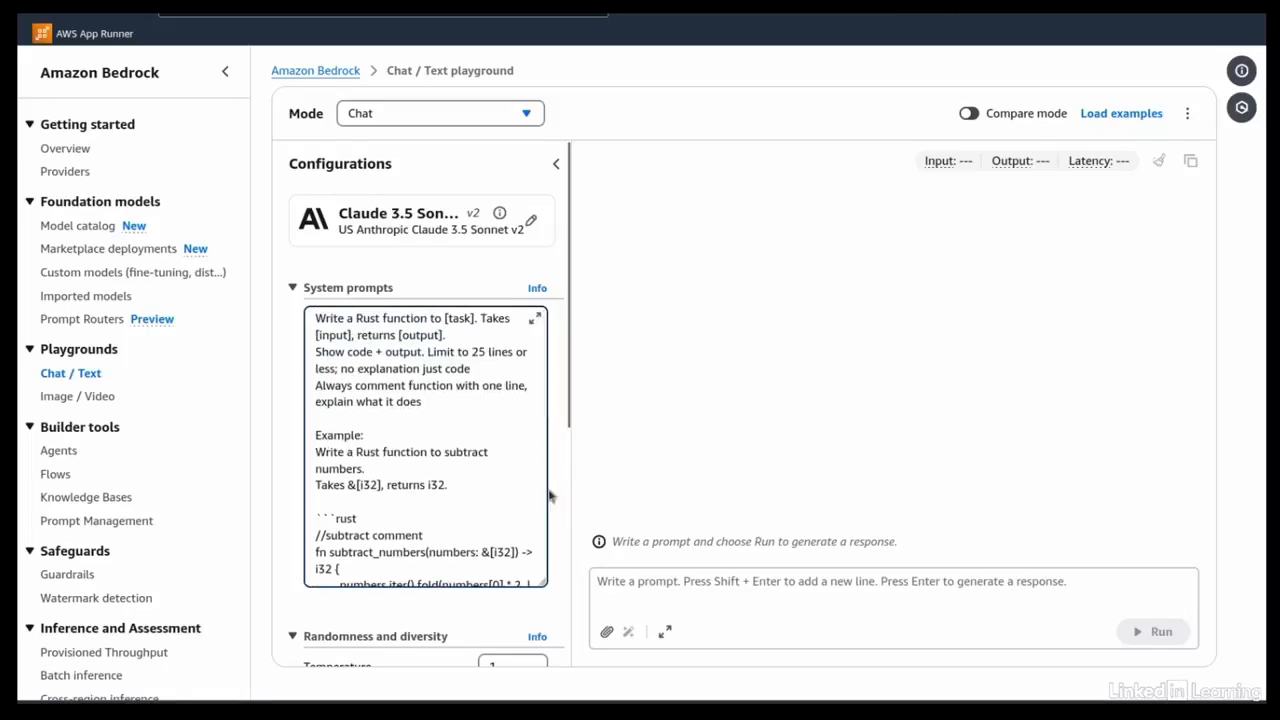
Step: Turn on compare mode and choose Anthropic's Claude 3 Haiku v1 with on-demand inference as the second model
click(968, 113)
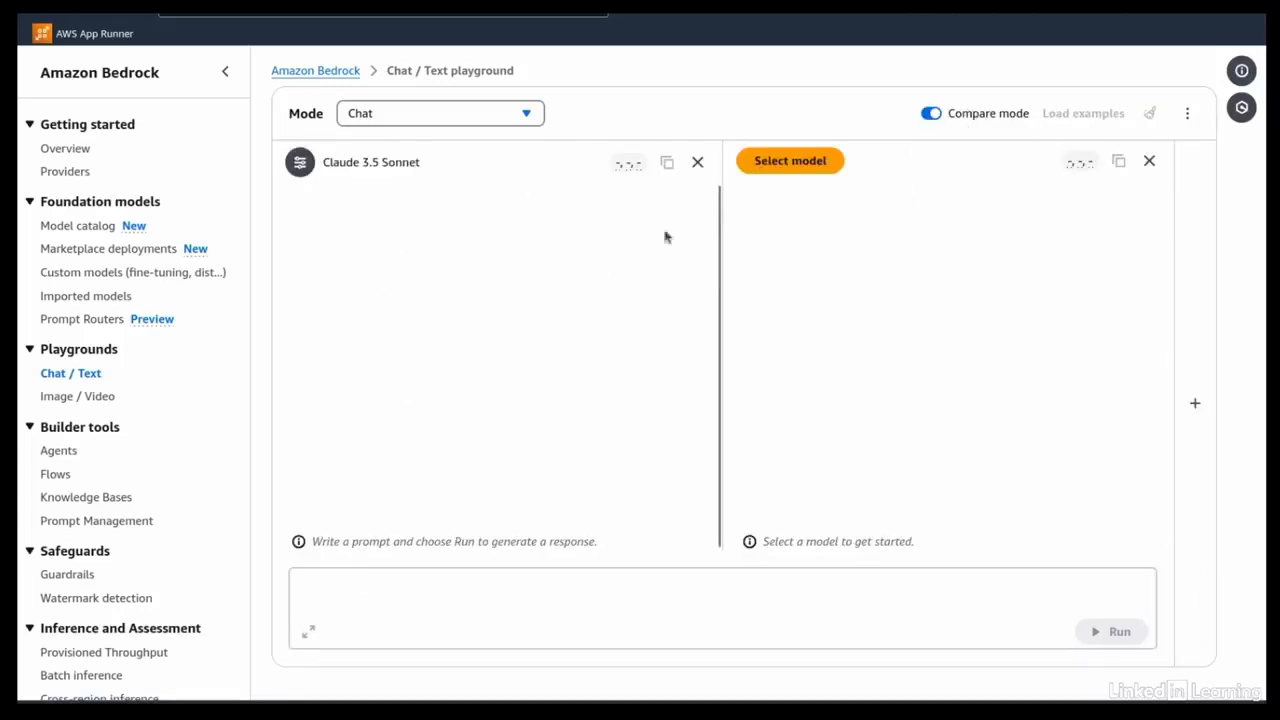
click(794, 167)
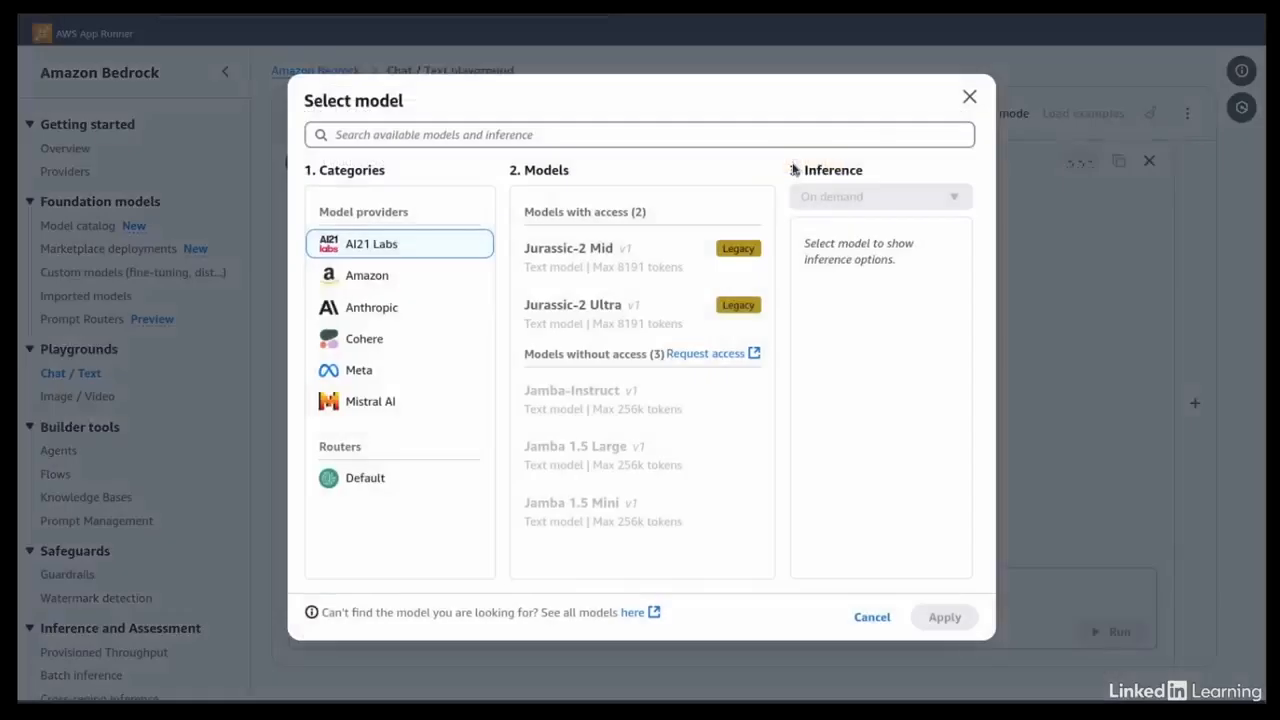
click(354, 312)
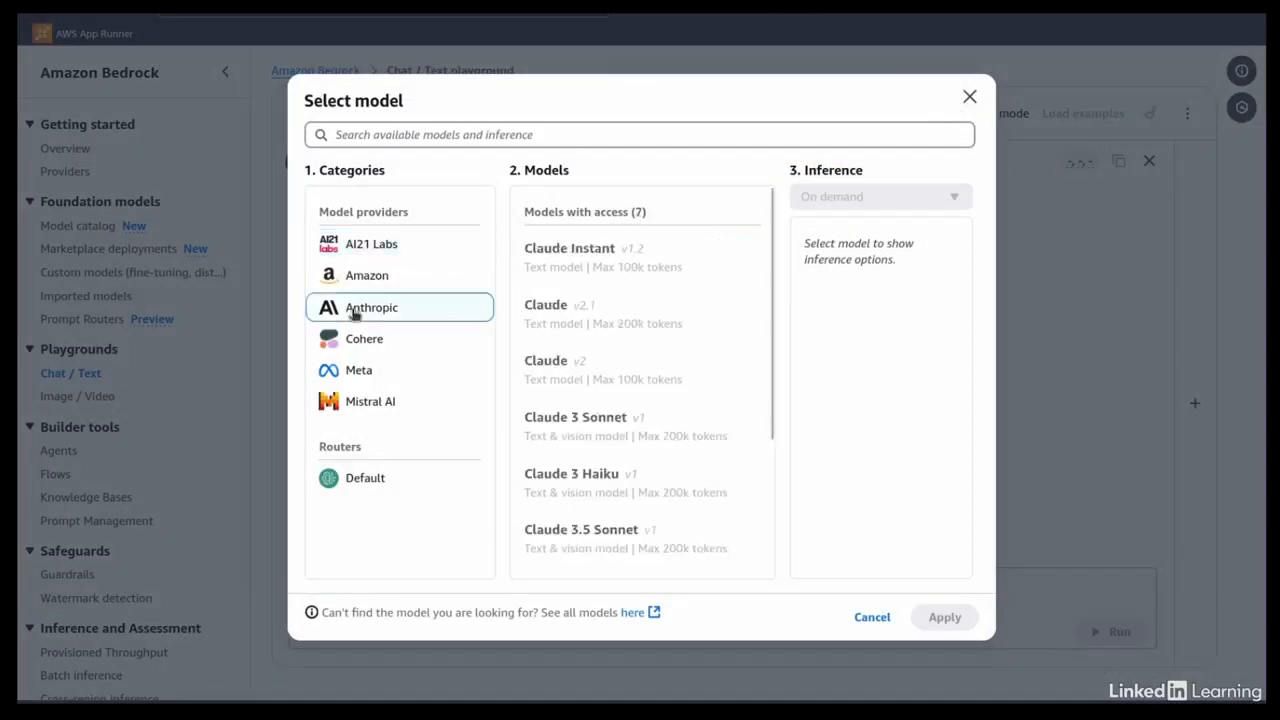
click(573, 478)
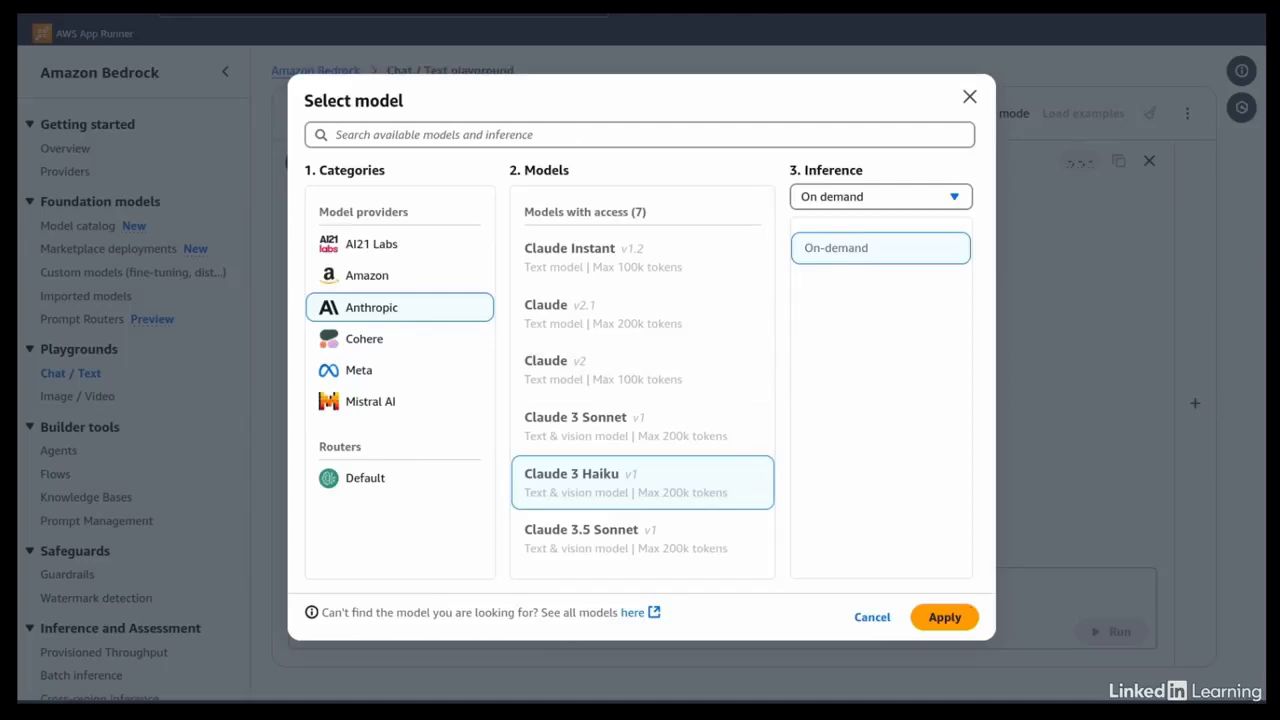
click(950, 617)
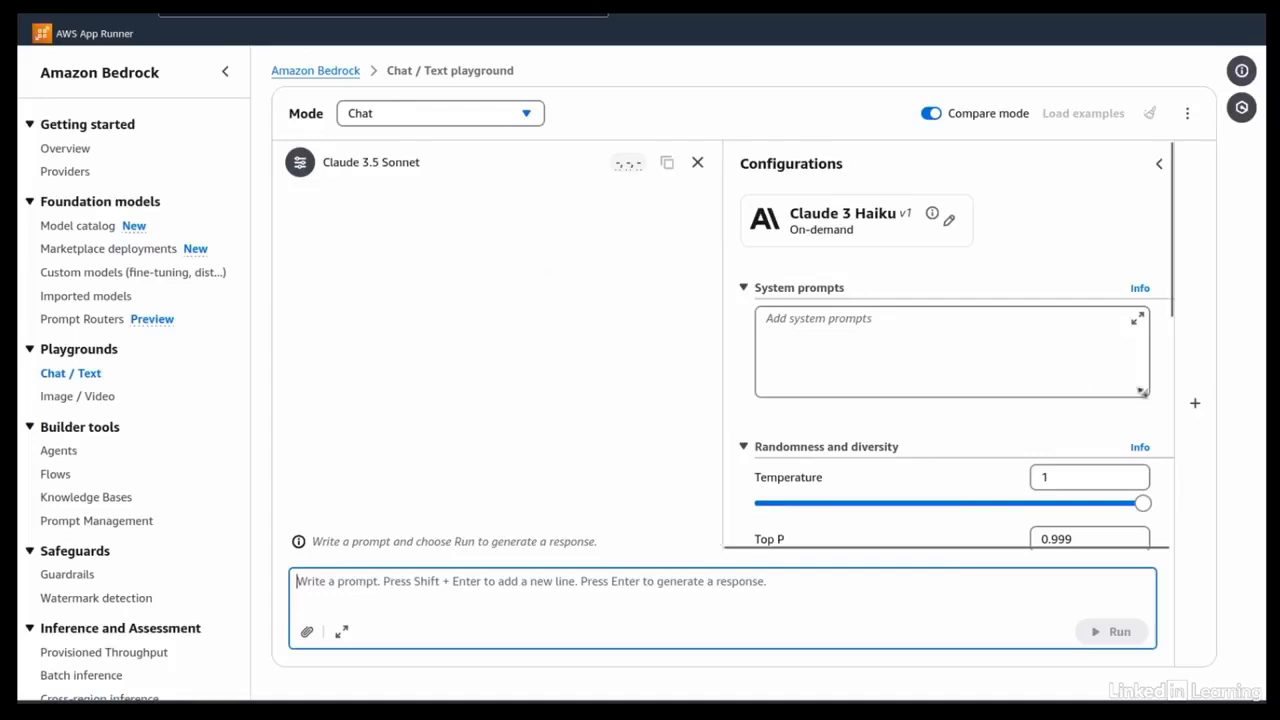
Step: Enlarge Claude 3 Haiku's system prompt field, paste in the same Rust function template, and collapse its configuration
drag(1143, 392, 1148, 566)
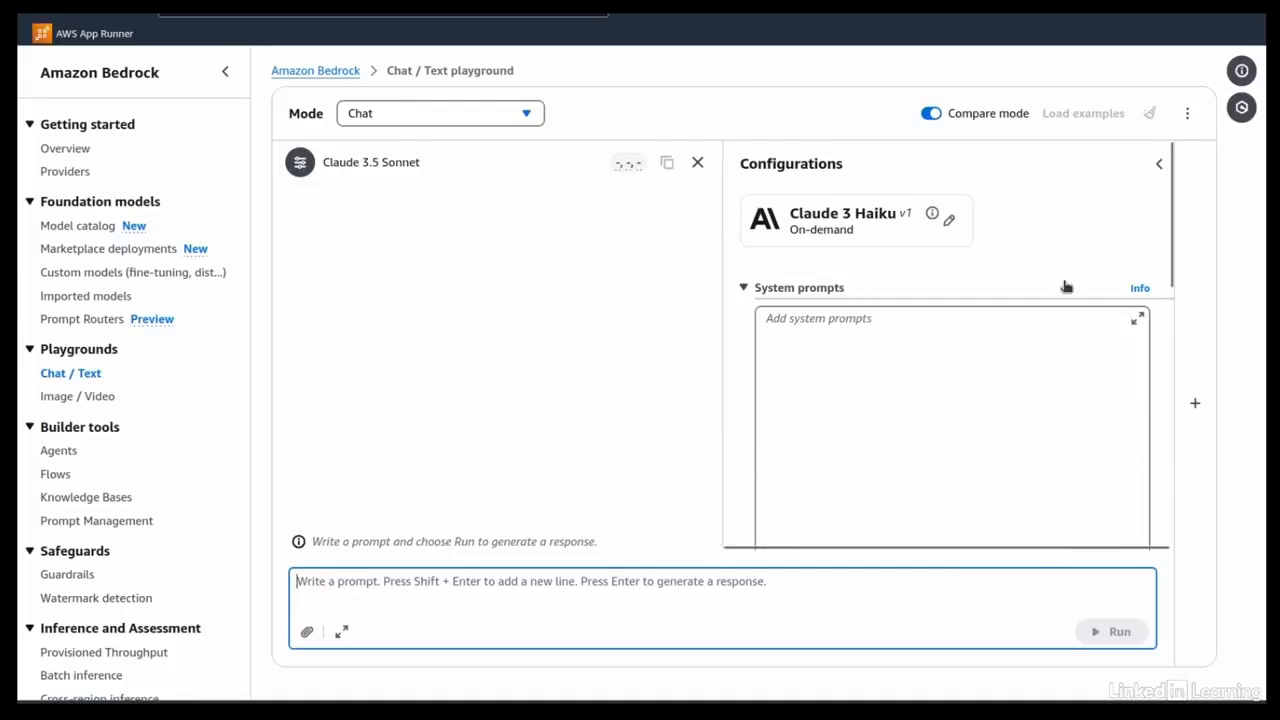
scroll(1066, 286, down, 1)
scroll(1067, 248, down, 1)
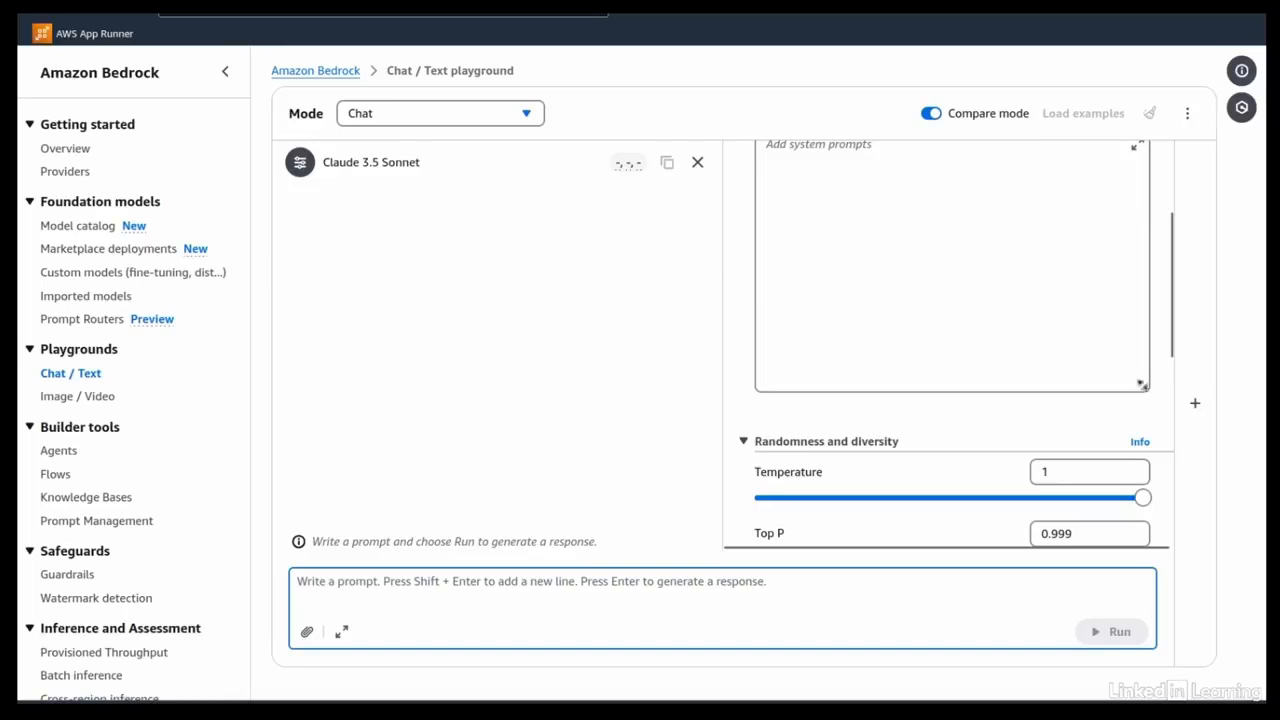
drag(1145, 388, 1157, 475)
scroll(1031, 351, up, 1)
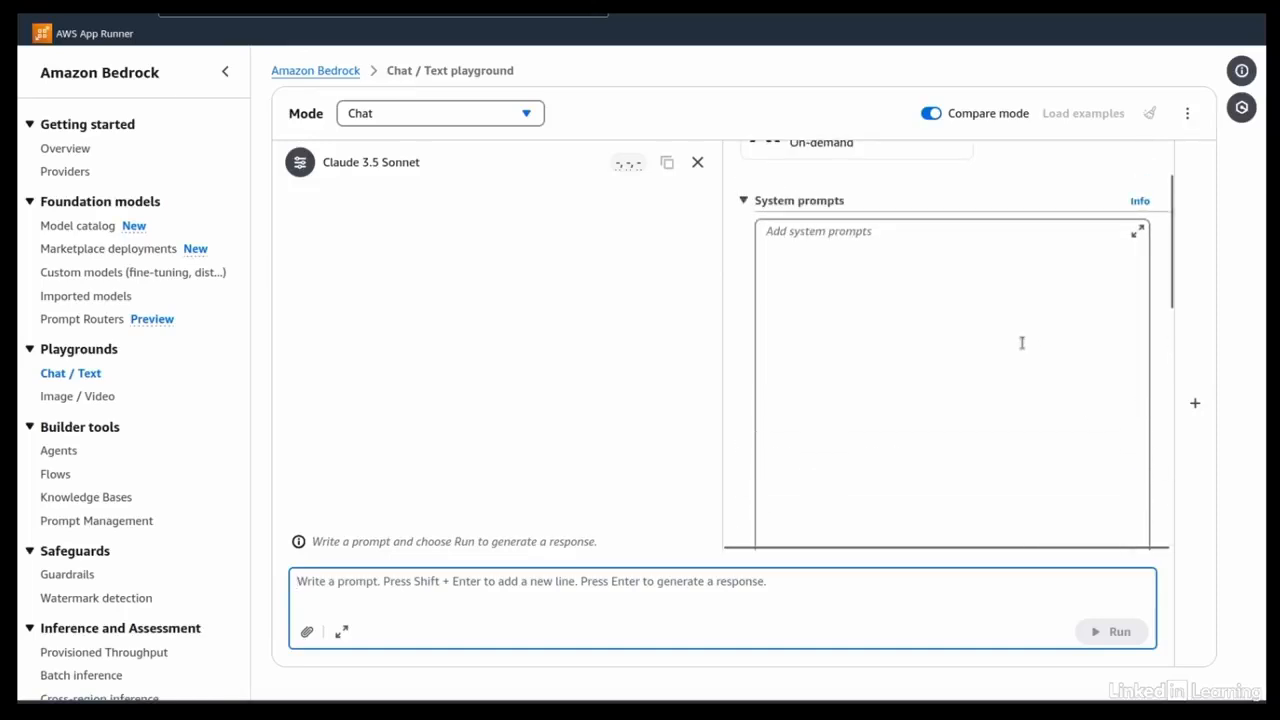
scroll(1020, 343, down, 1)
click(992, 317)
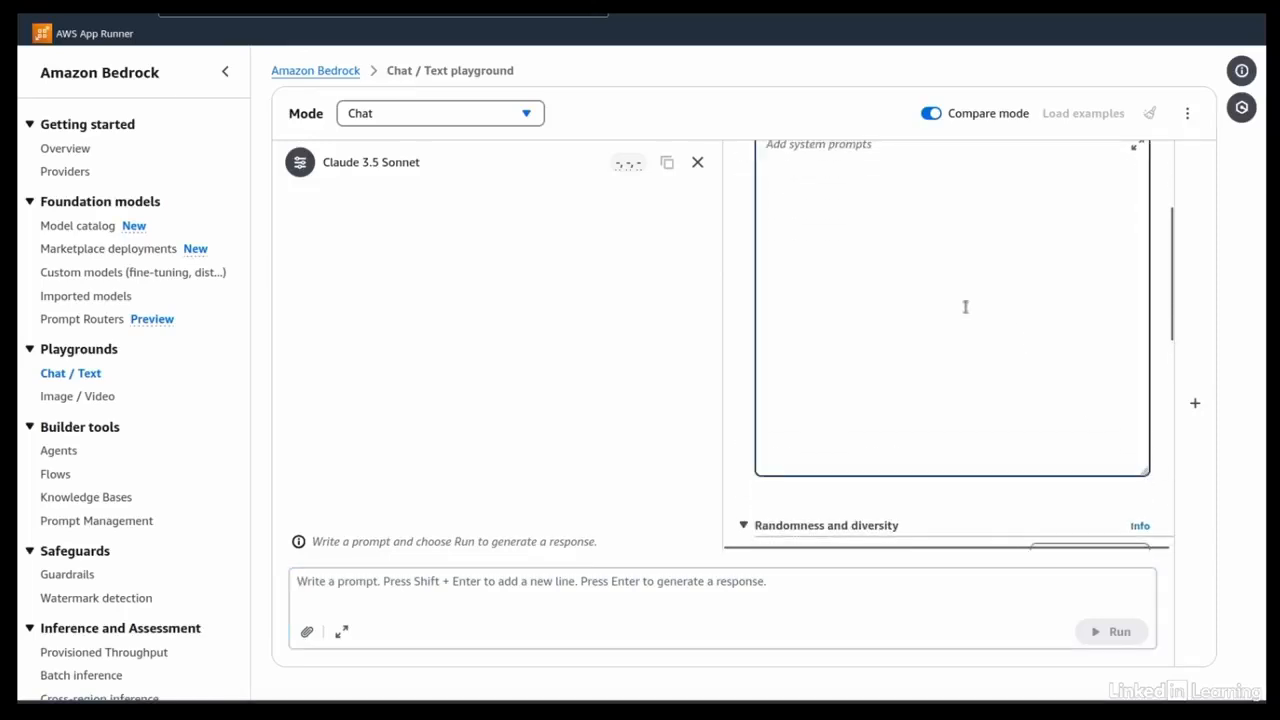
key(ctrl+v)
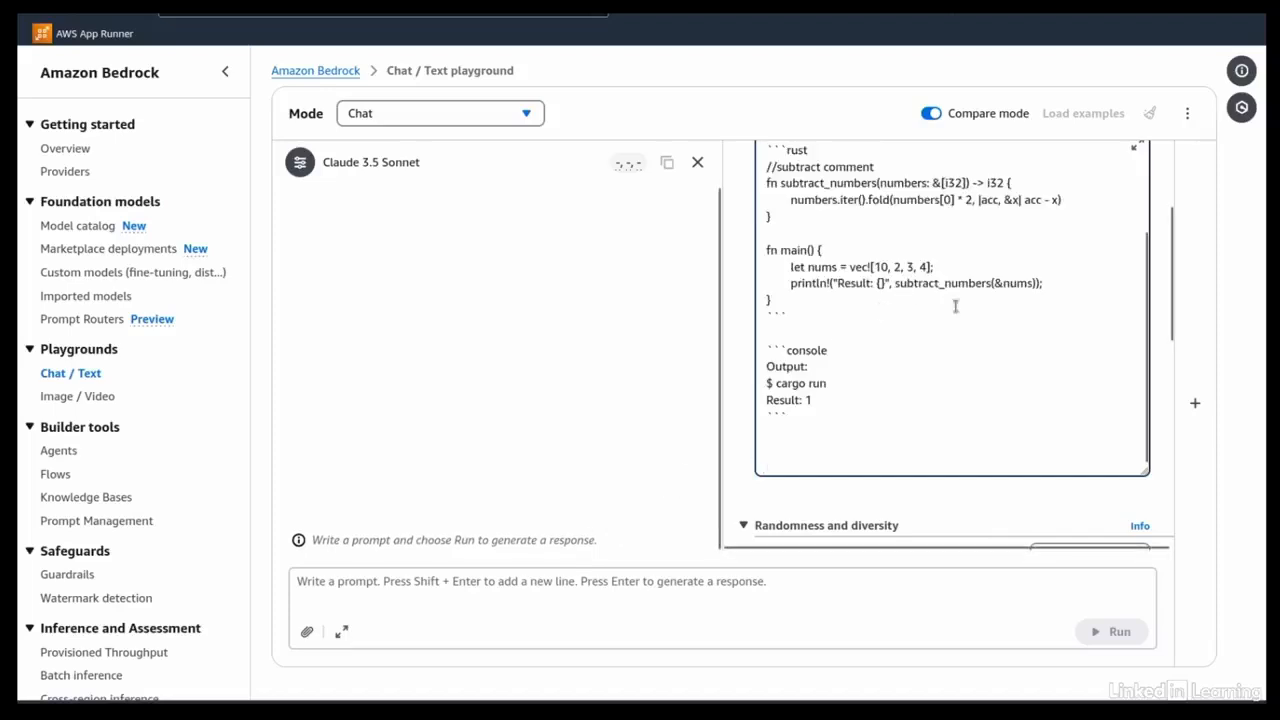
scroll(1162, 265, up, 3)
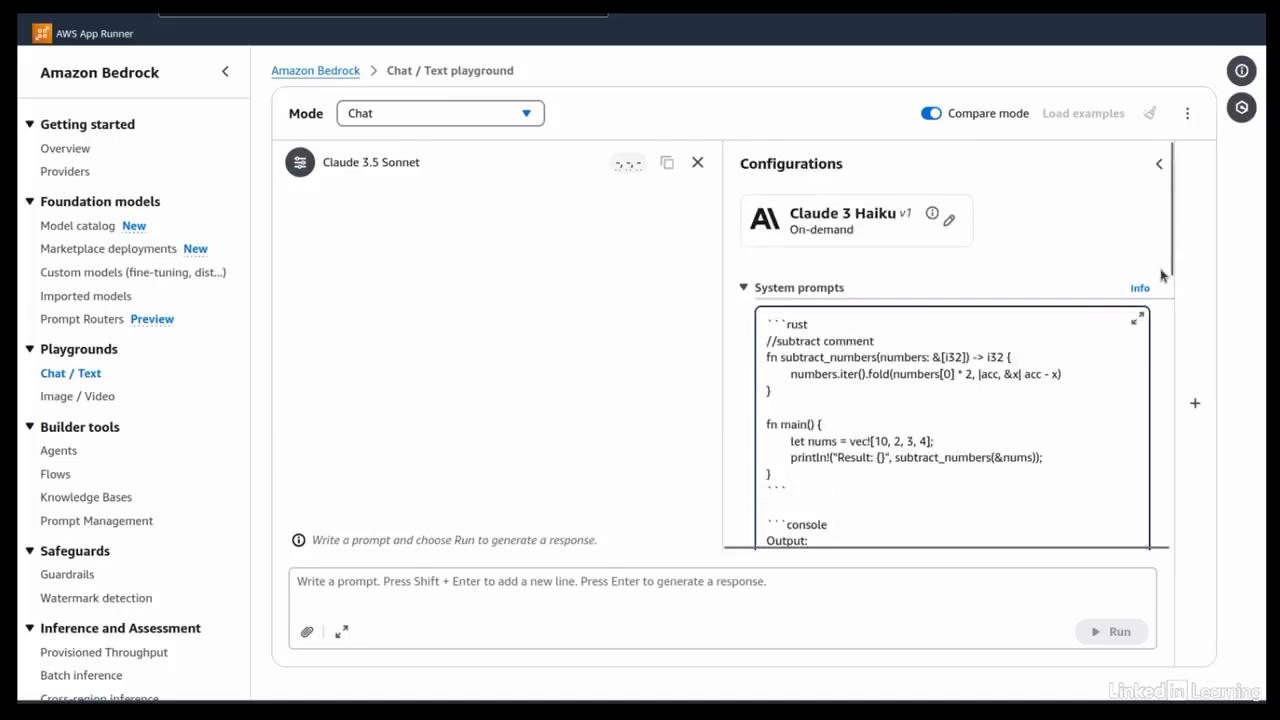
click(1158, 167)
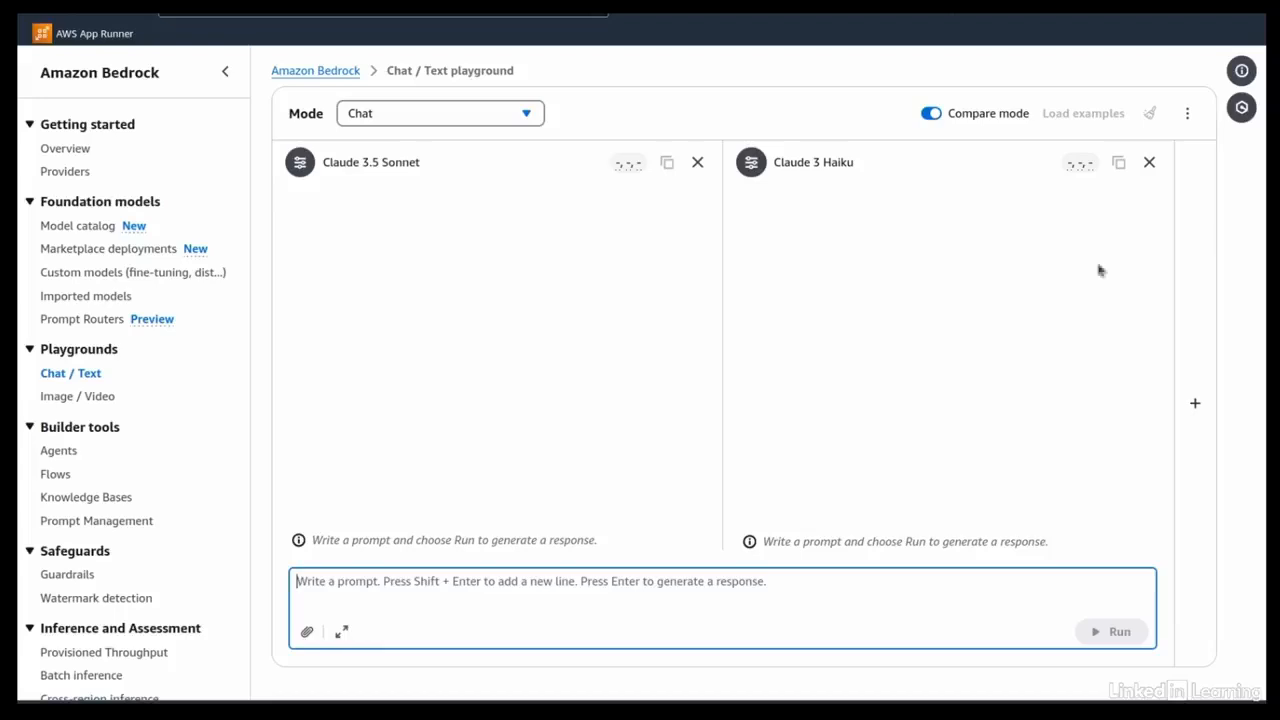
Step: Check the configurations of Claude 3.5 Sonnet and Claude 3 Haiku for their system prompts, closing each again
click(302, 168)
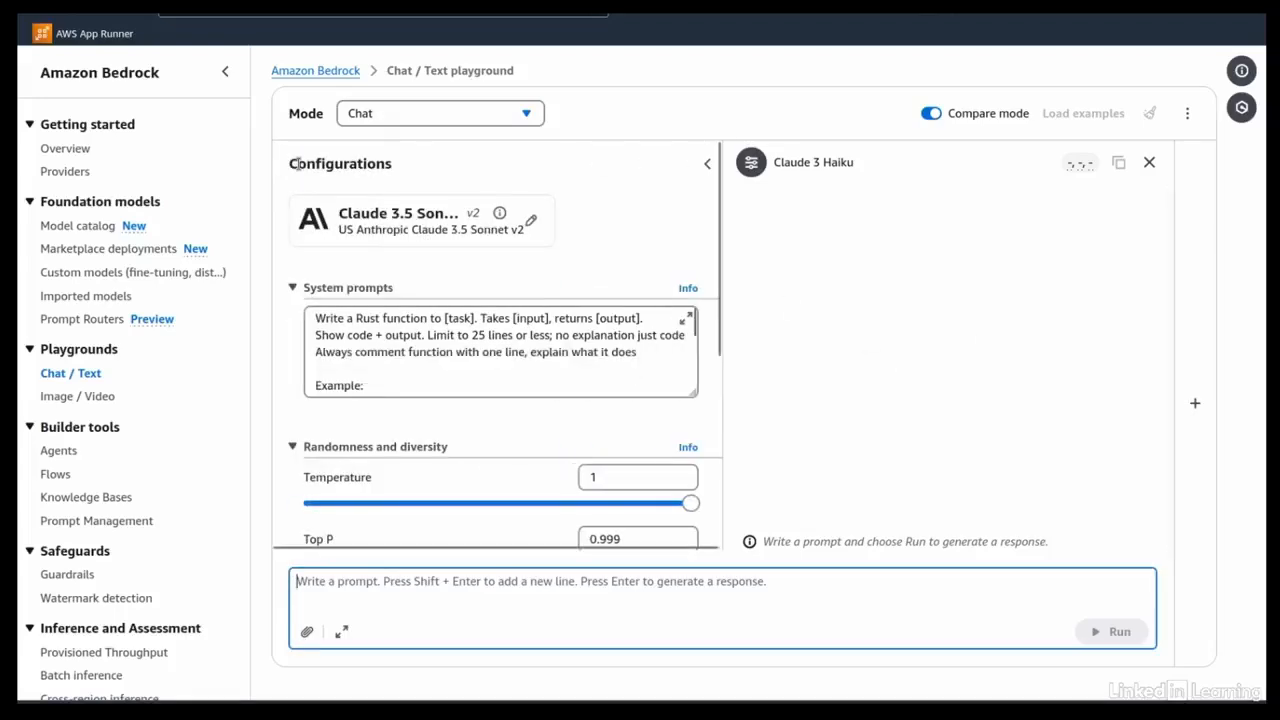
click(707, 167)
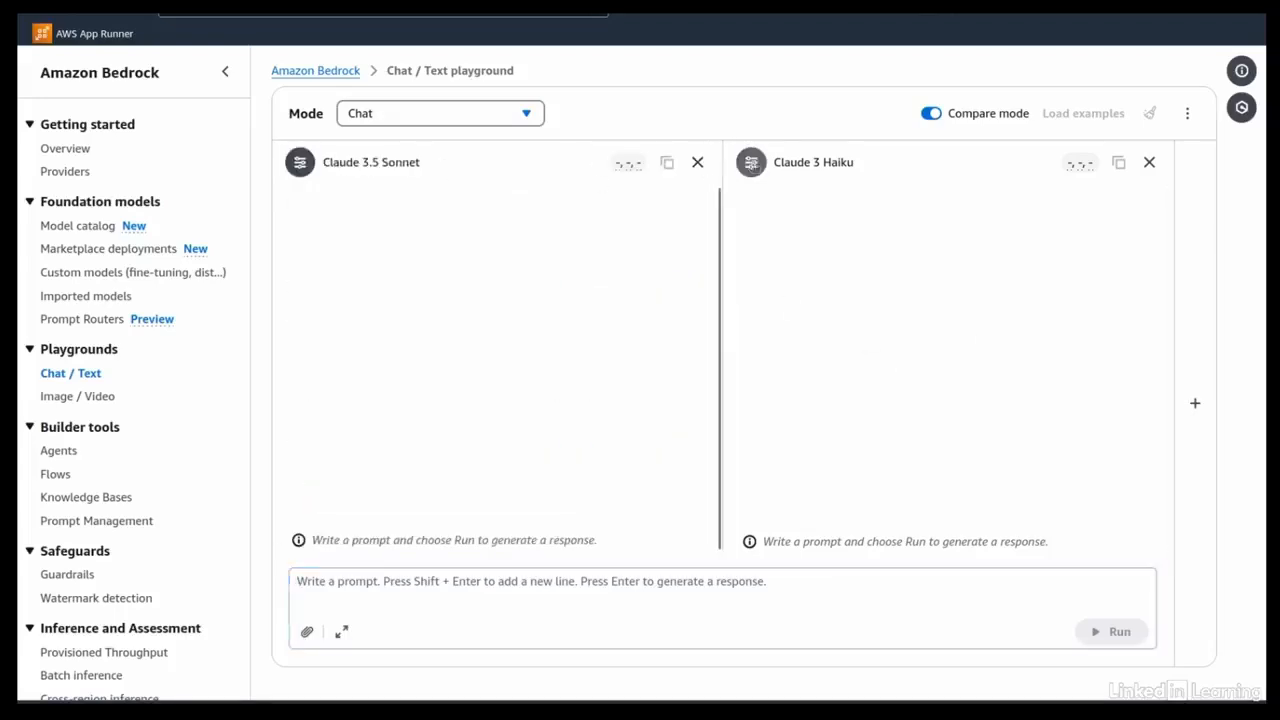
click(752, 163)
click(1160, 161)
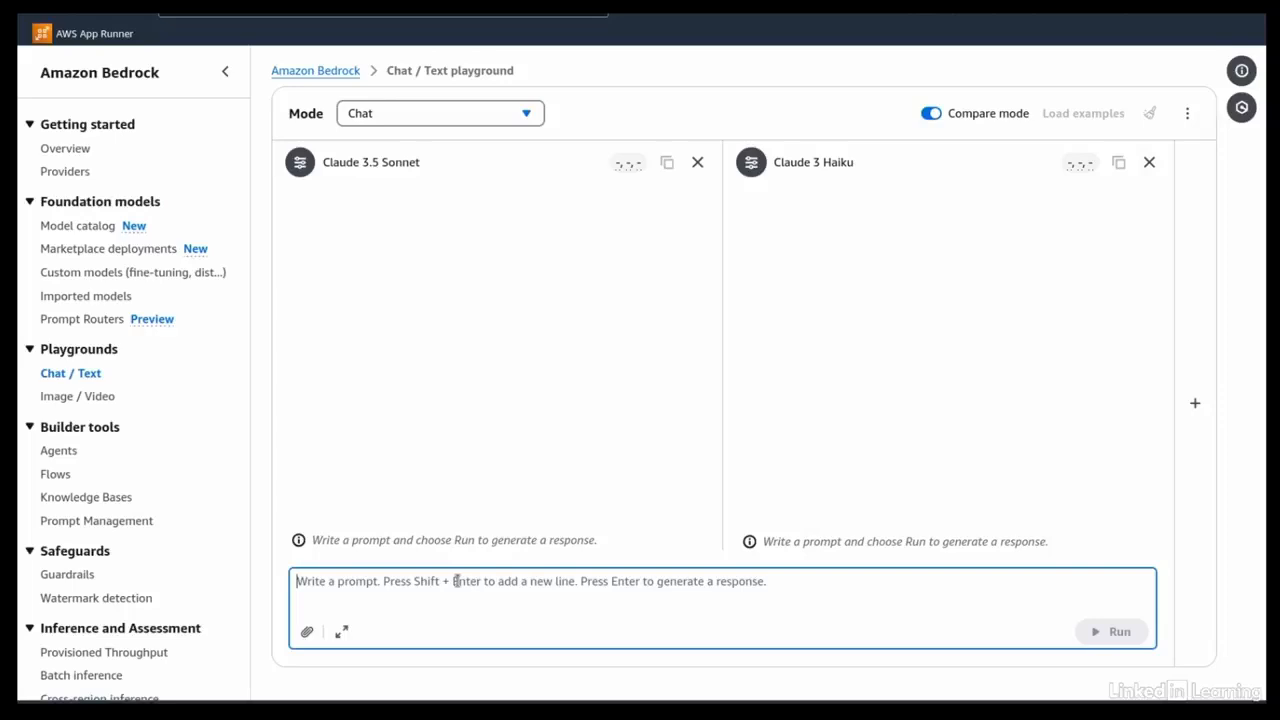
Step: Send the prompt "add function" to both compared models
text(add function)
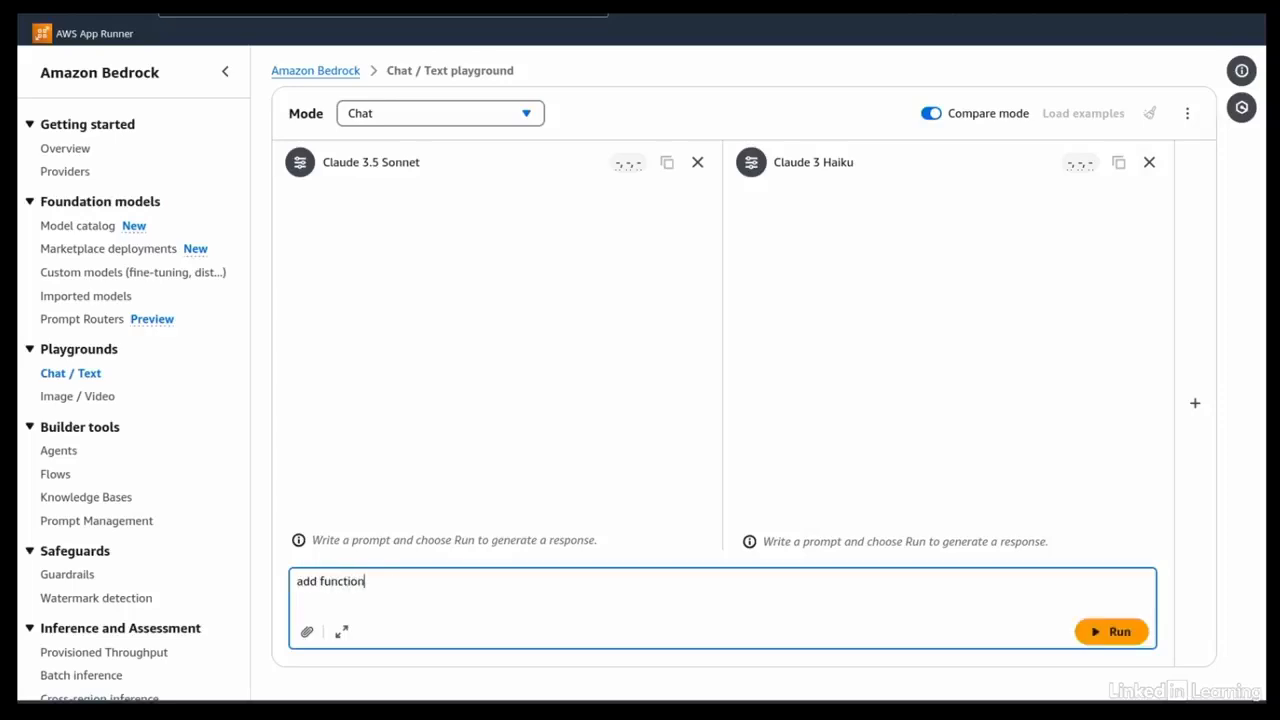
key(Return)
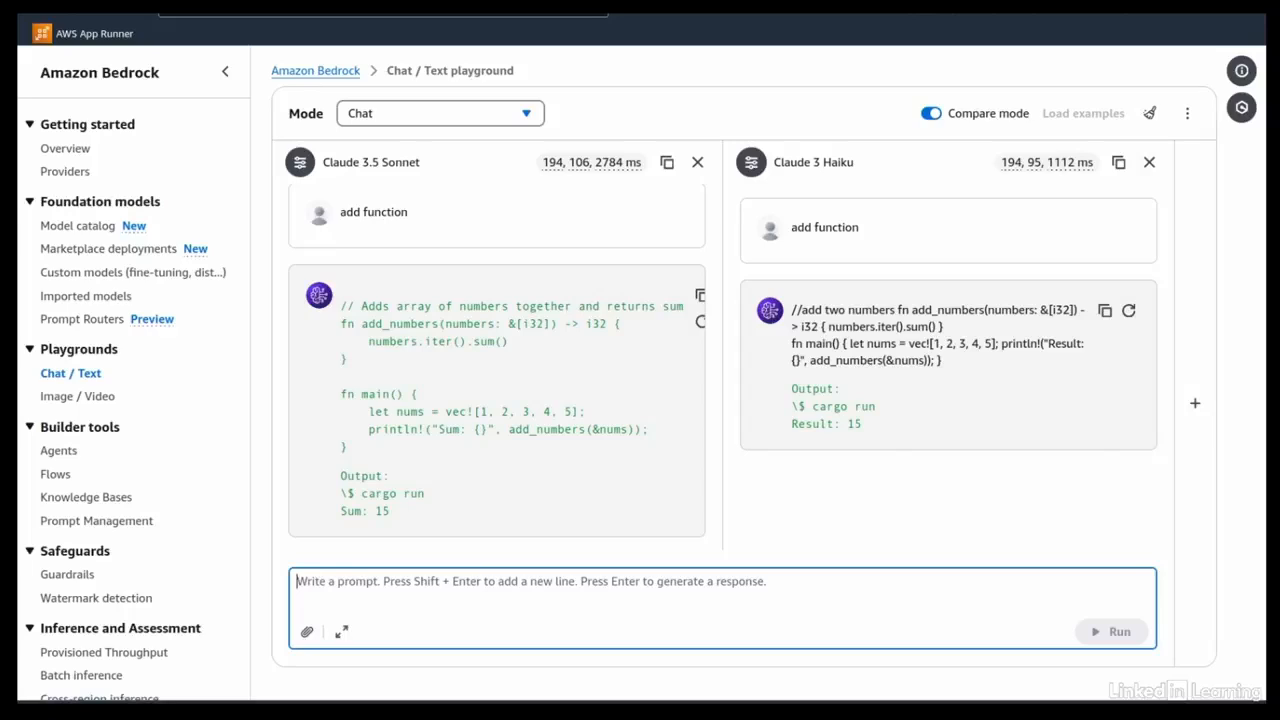
Step: Enter "subtract" as the start of the next prompt for both models
text(subtract)
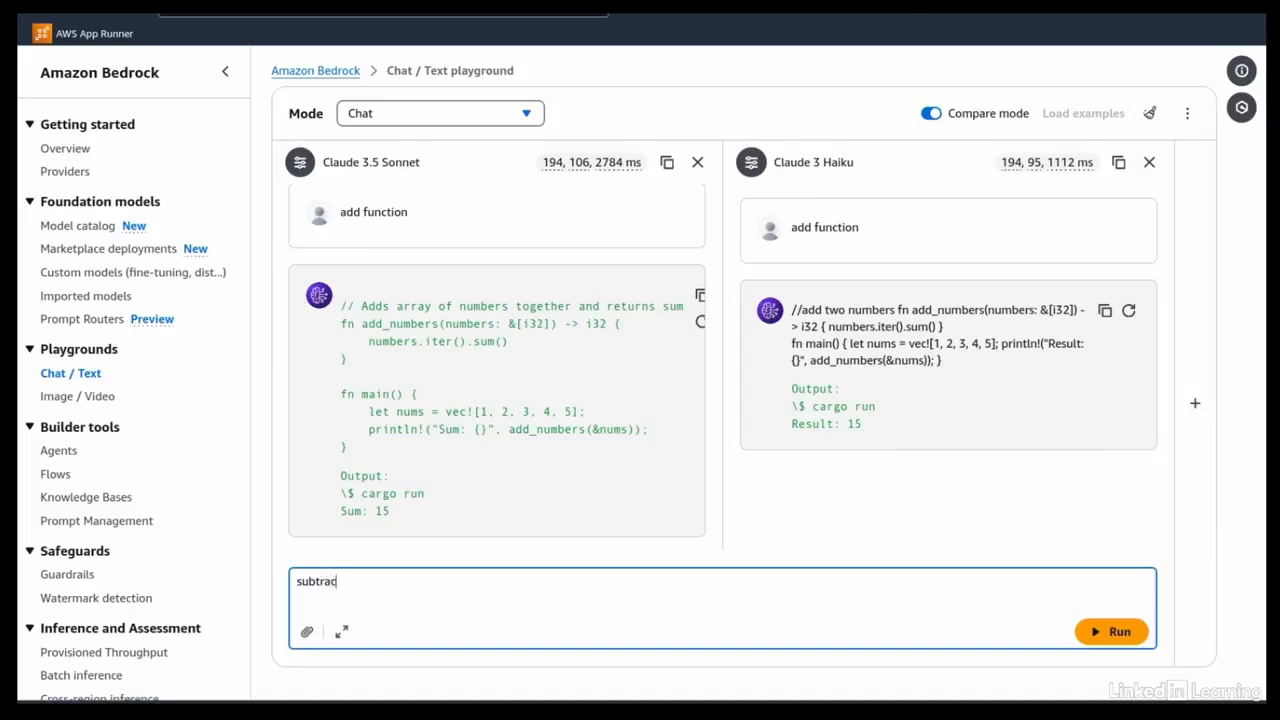